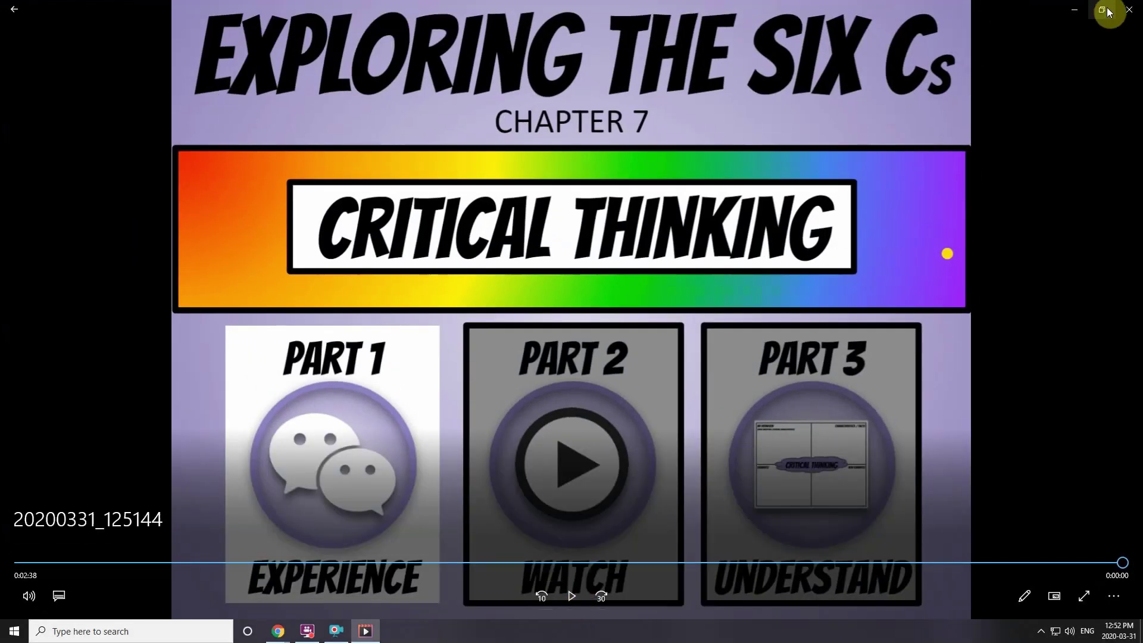
Close playback, open the saved-recordings folder and bring up actions for 20200331_125144.mp4.
left_click(1129, 9)
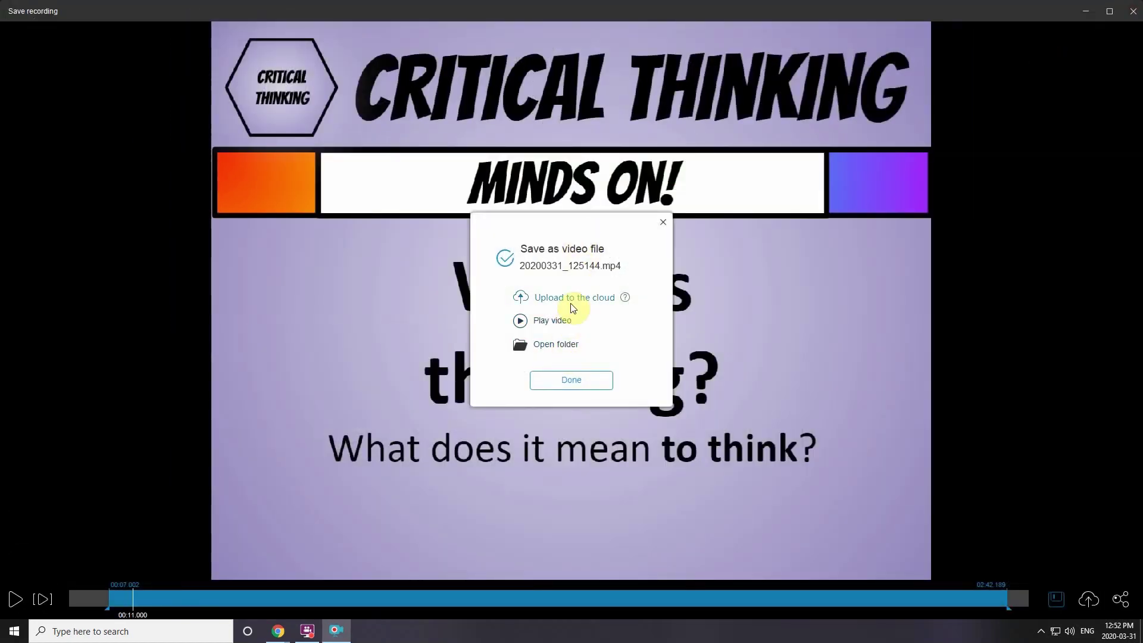
left_click(560, 343)
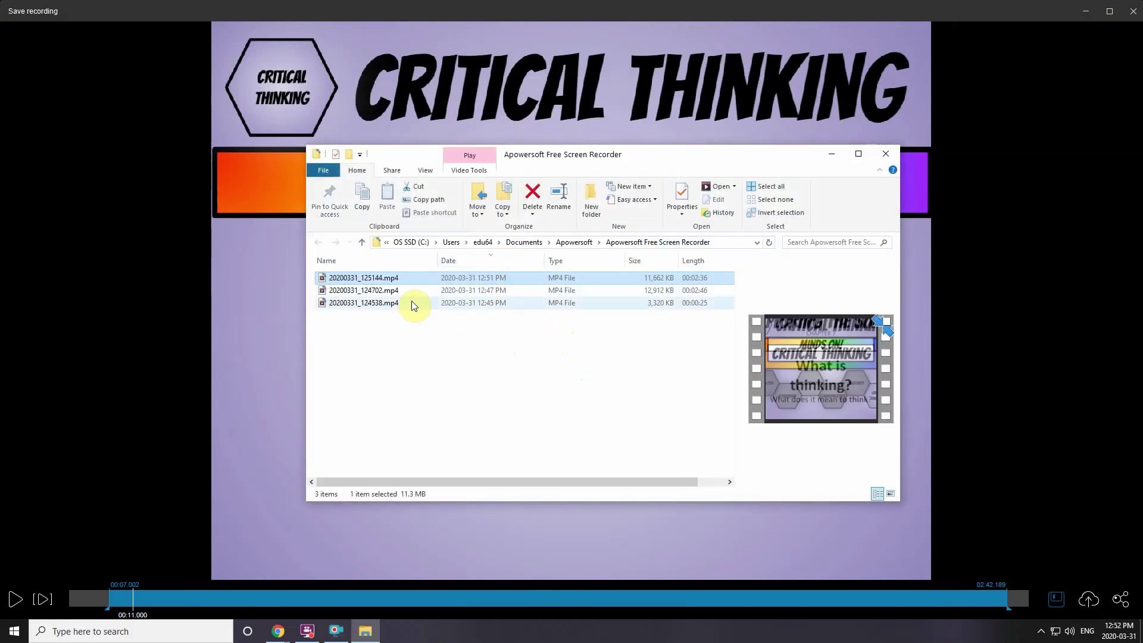
mouse_move(416, 302)
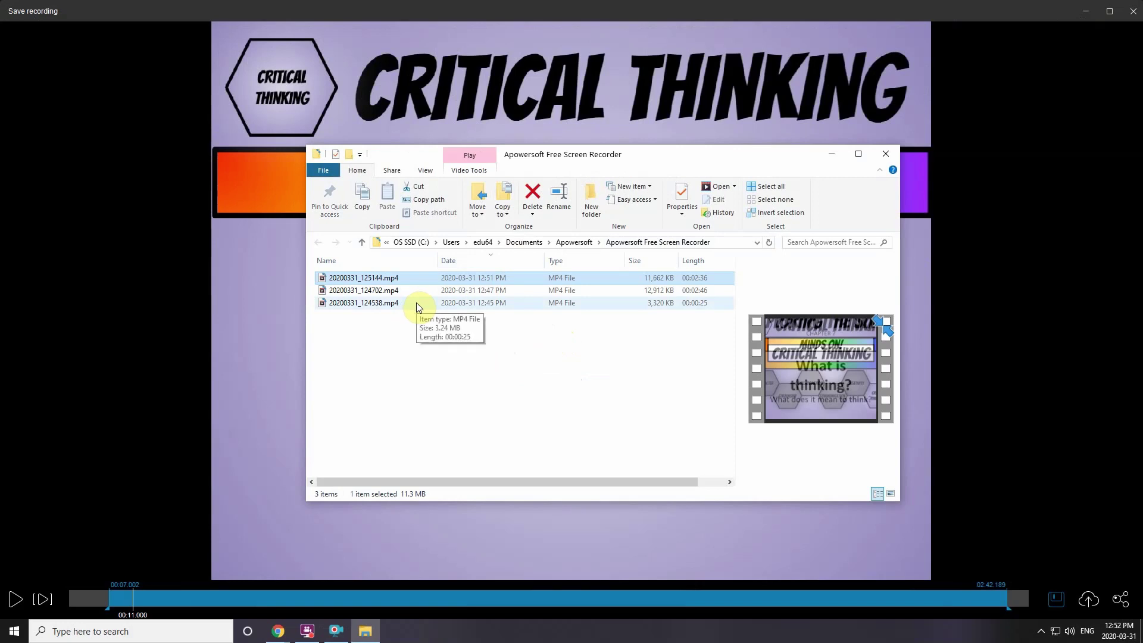
left_click(462, 291)
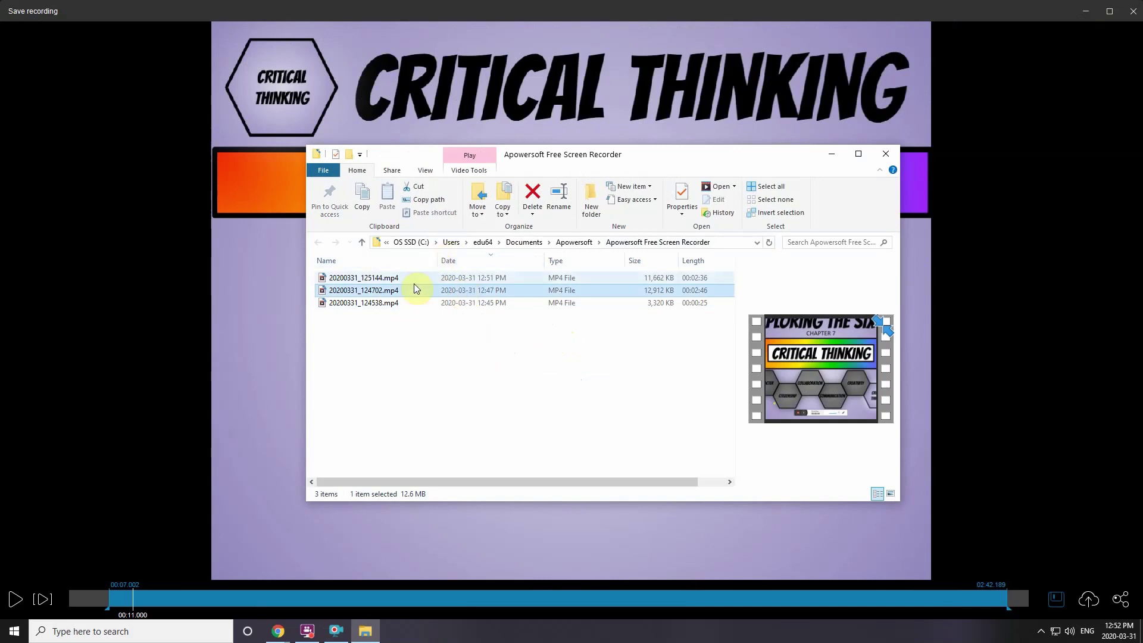
left_click(384, 280)
mouse_move(379, 286)
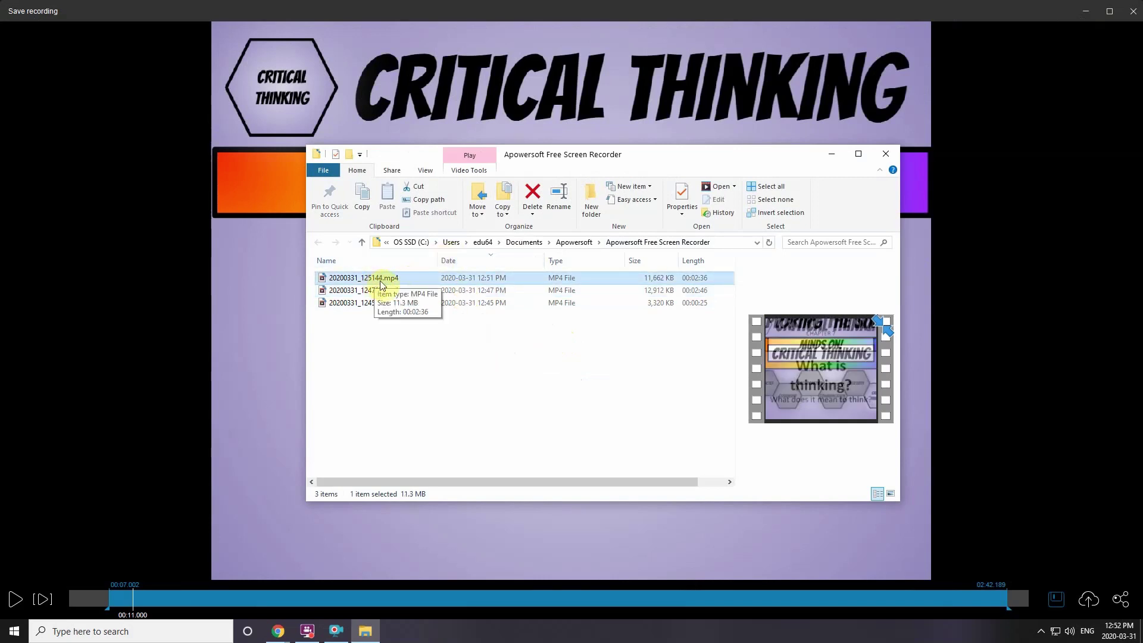
right_click(364, 275)
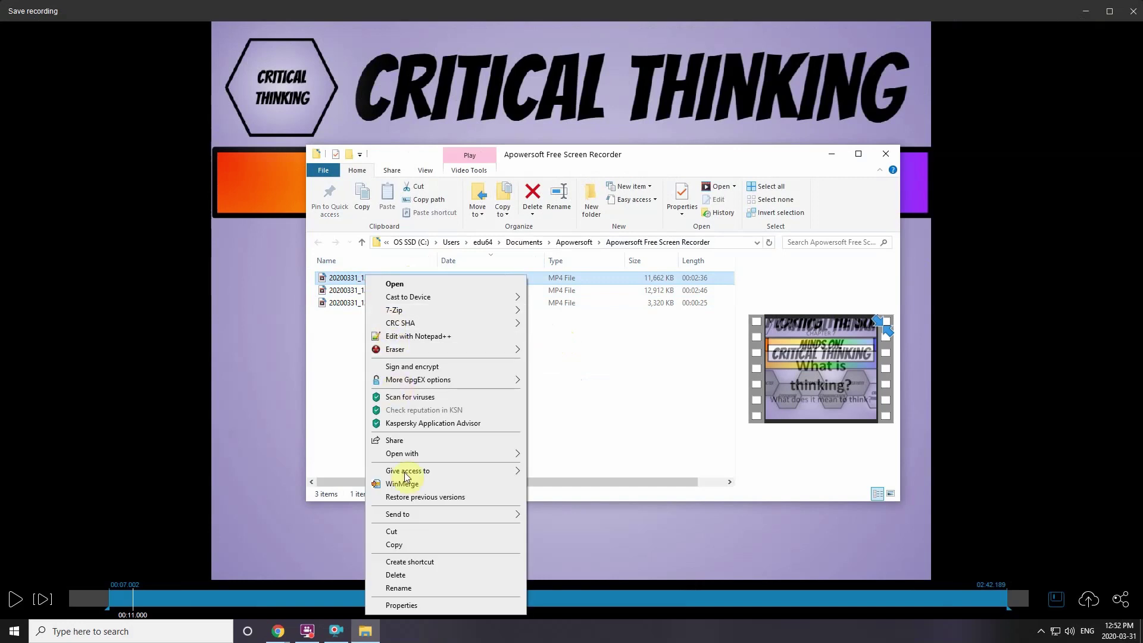
Rename 20200331_125144.mp4 to 'Critical Thinking - Minds on' and play it in Movies & TV.
left_click(435, 583)
type("Minds on .mp4")
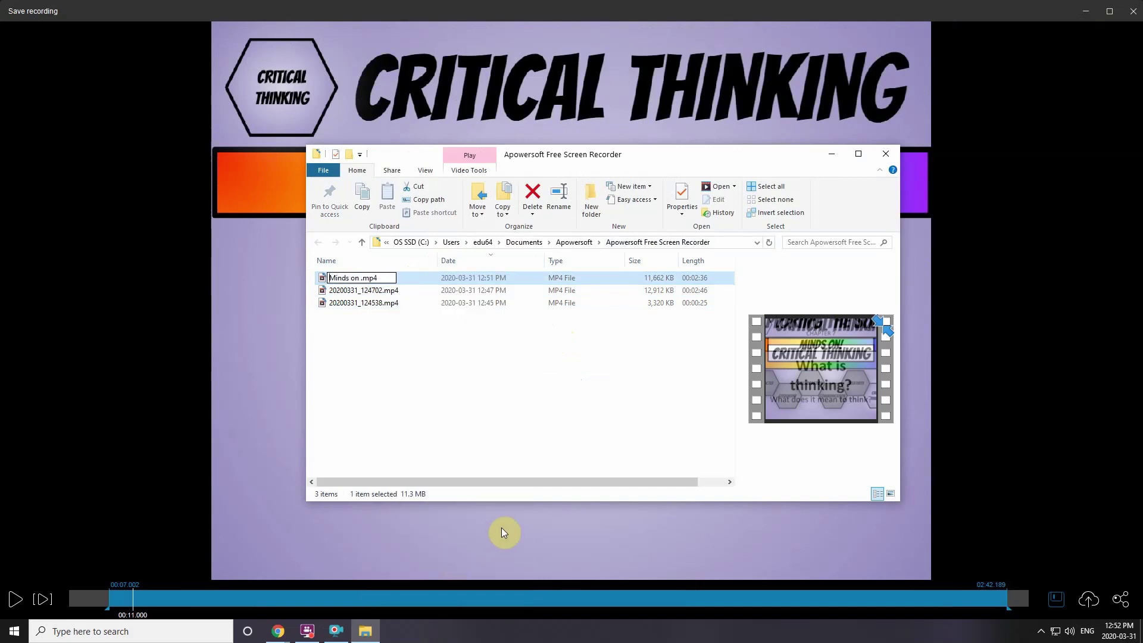
type("Critical Thinking -")
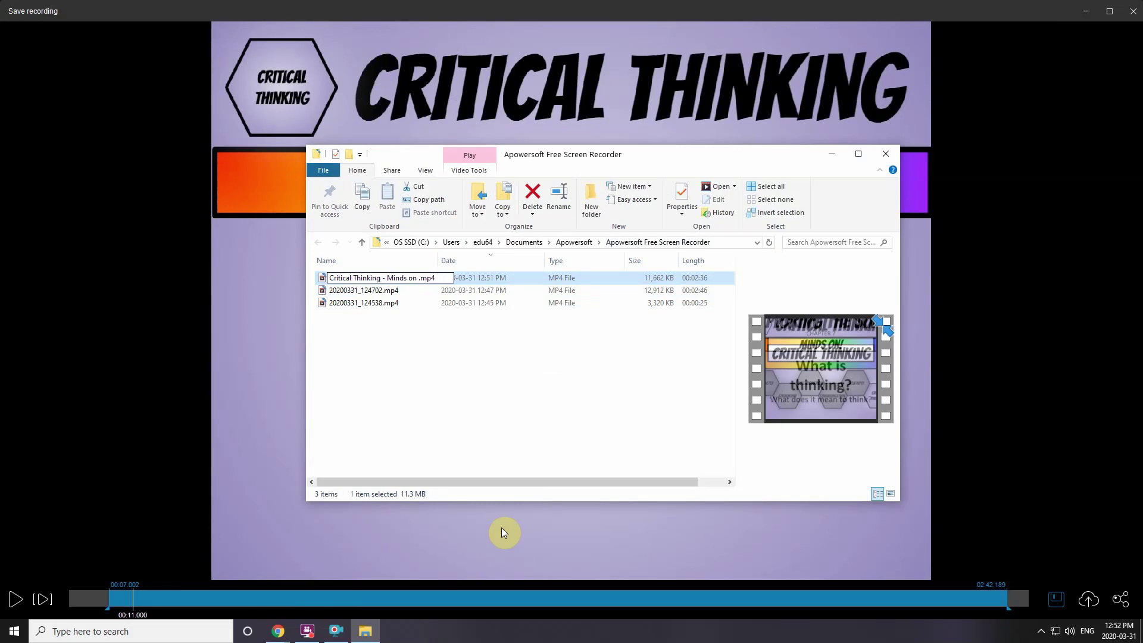
key("Return")
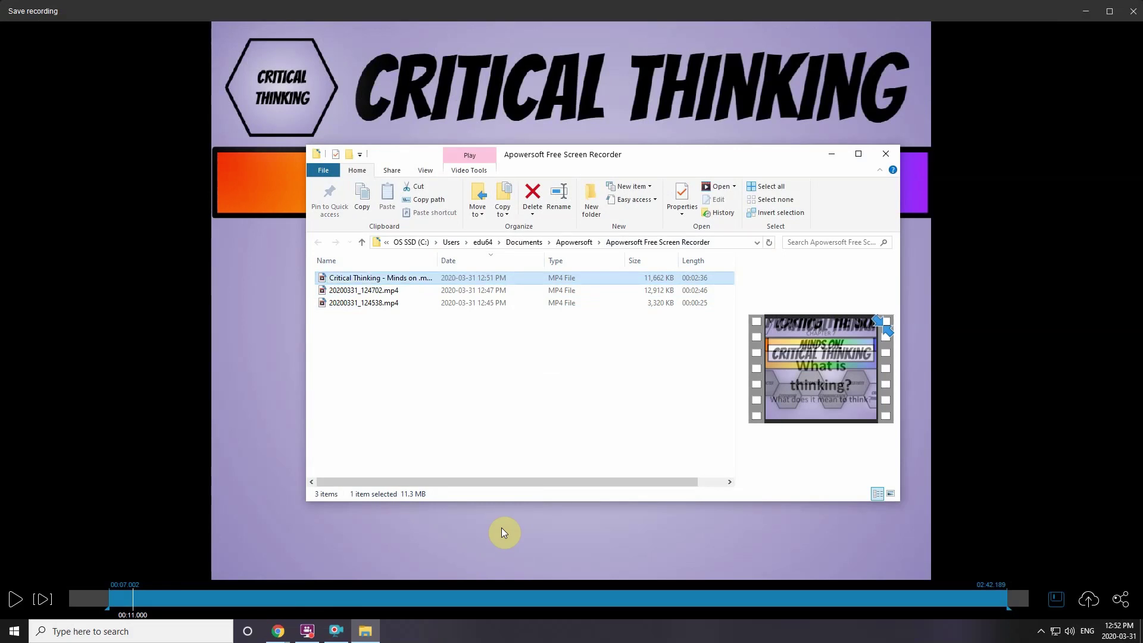
double_click(395, 278)
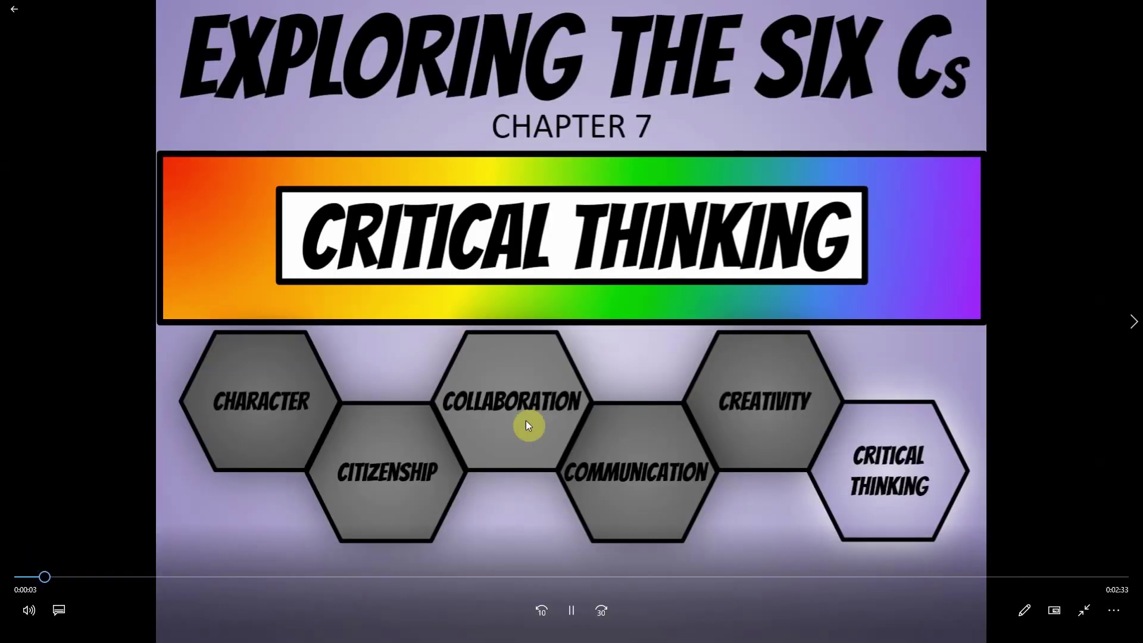
Pause the Critical Thinking - Minds on video, leave full screen and close Movies & TV.
left_click(576, 616)
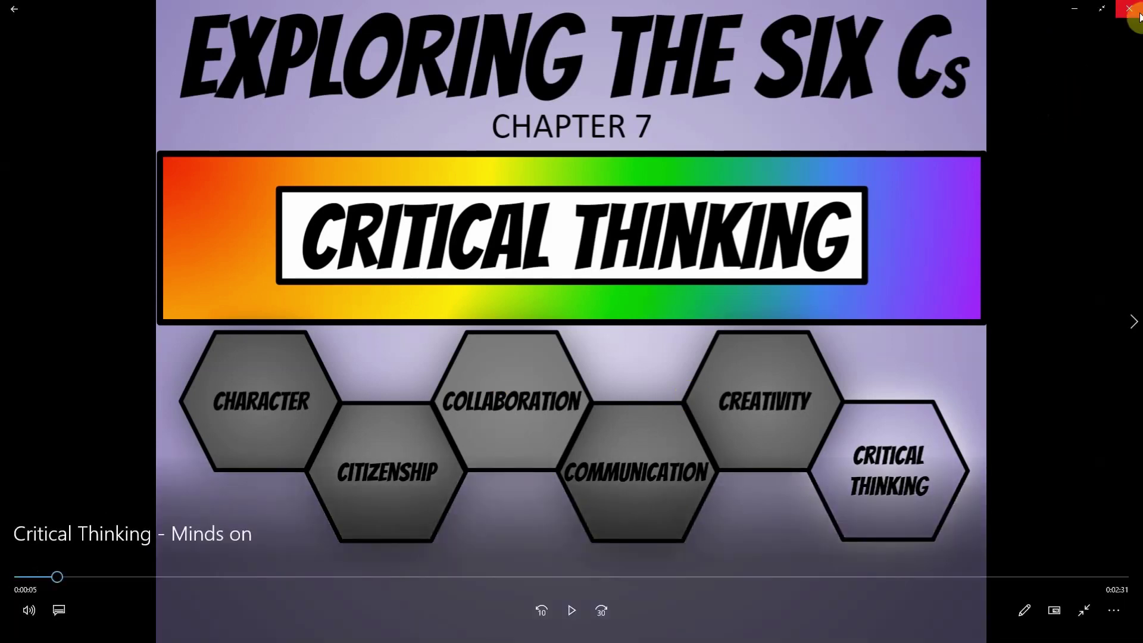
left_click(1116, 613)
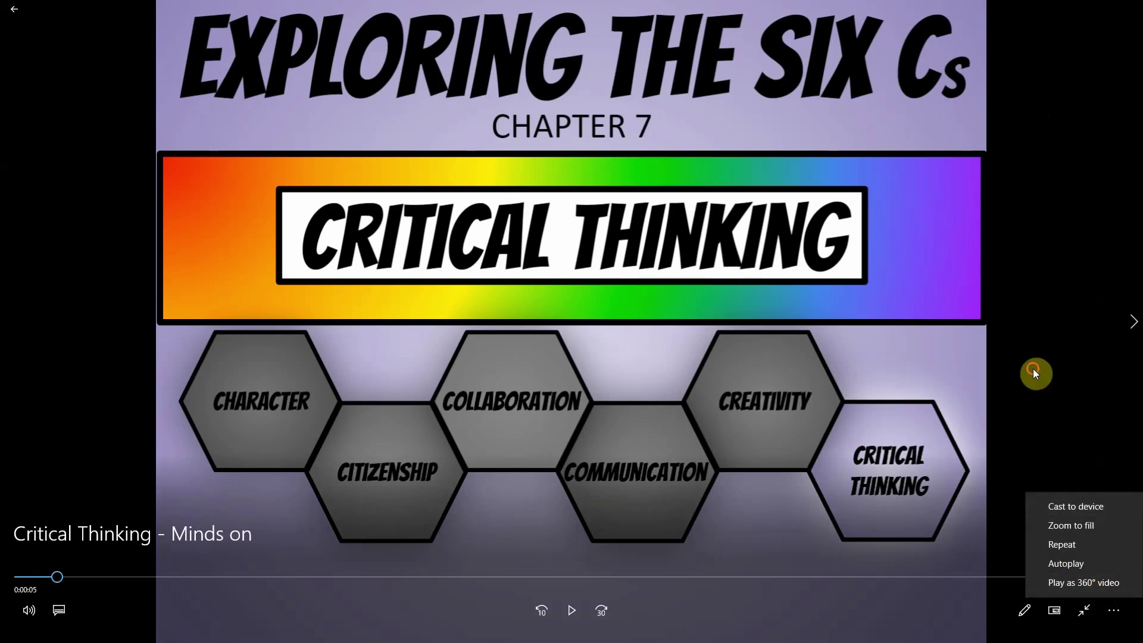
key("Escape")
key("Escape")
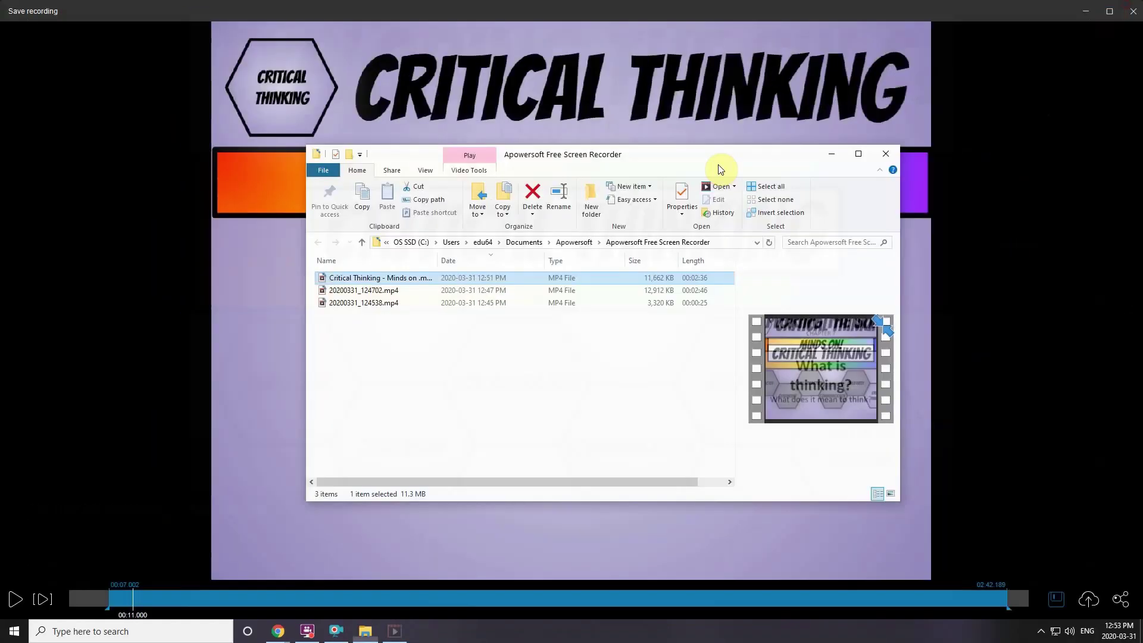
left_click(1129, 9)
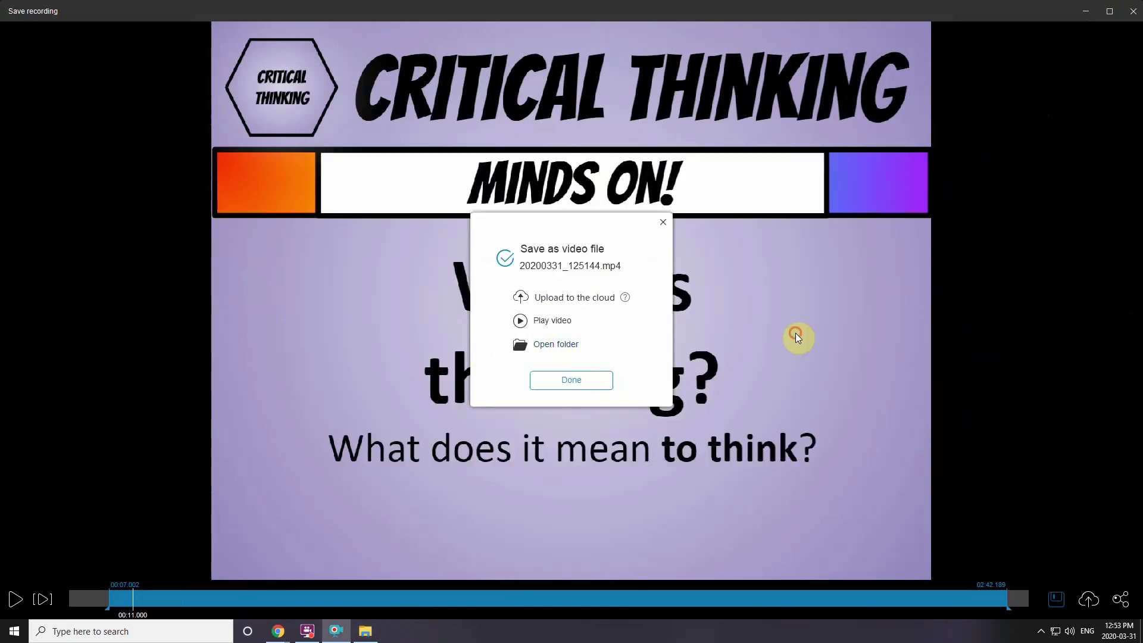
Dismiss the save confirmation, closing the ShowMore web page and cancelling the upload choices.
left_click(592, 379)
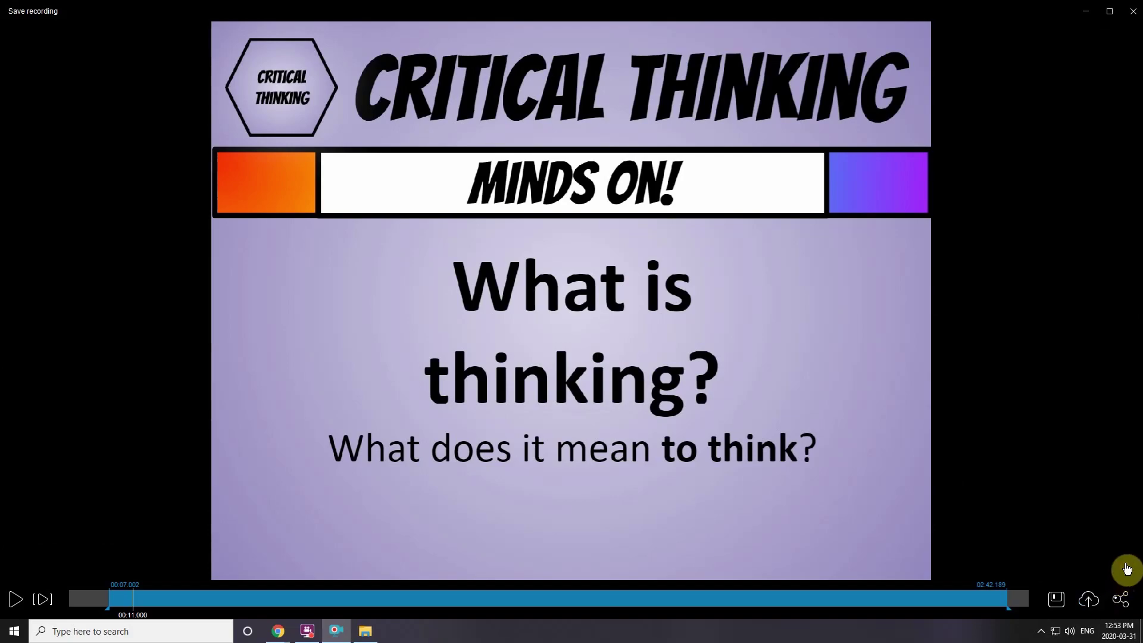
left_click(1104, 589)
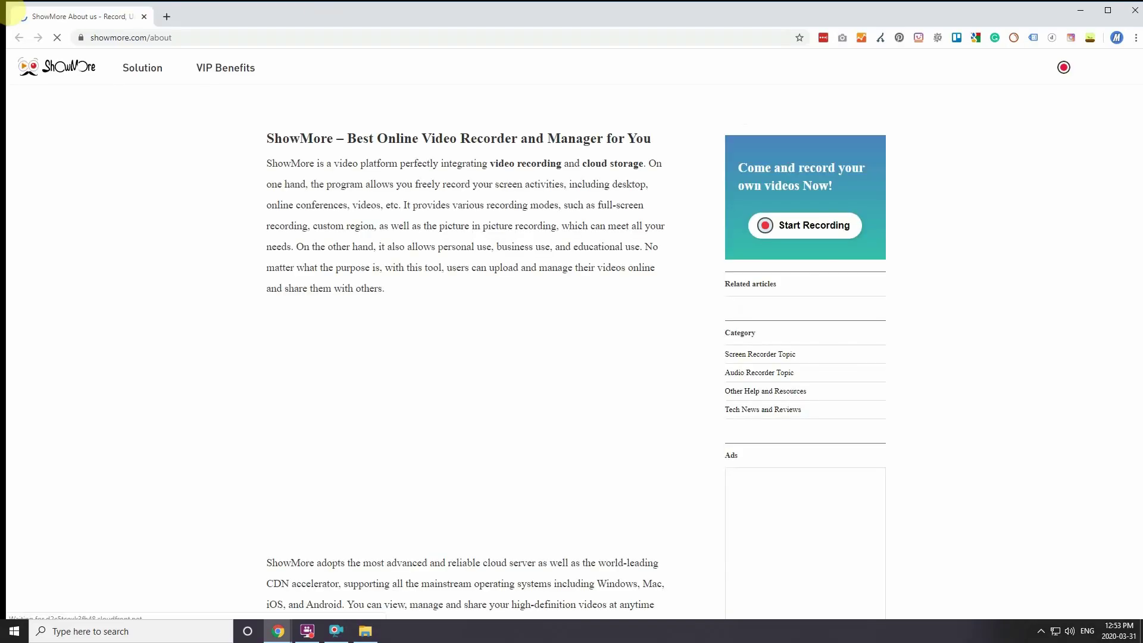
left_click(144, 16)
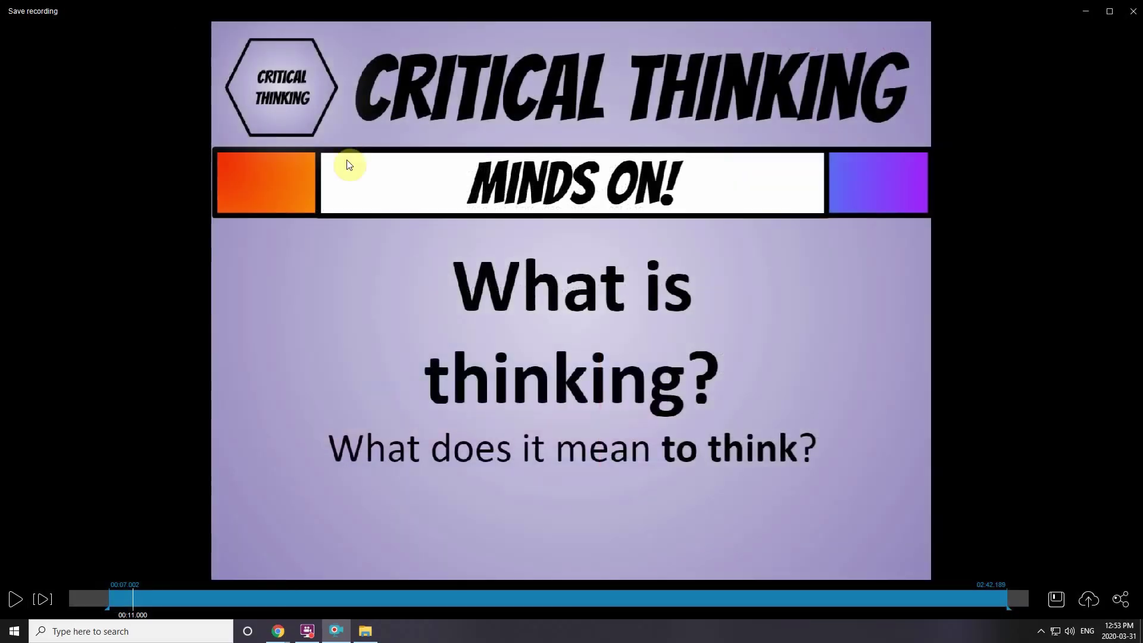
left_click(1124, 606)
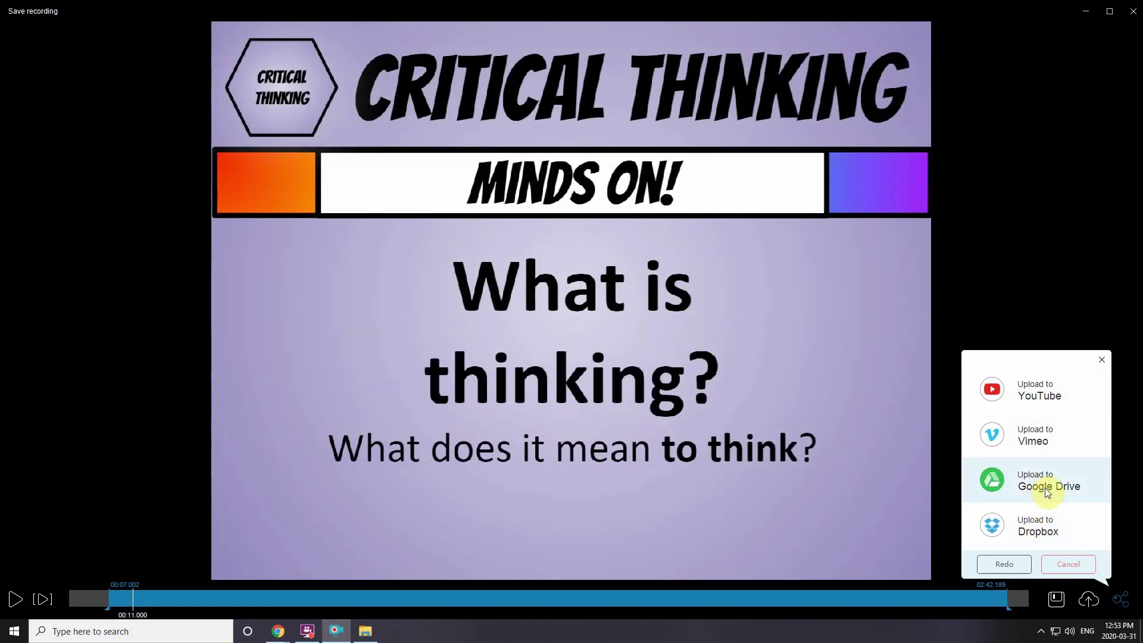
left_click(1060, 564)
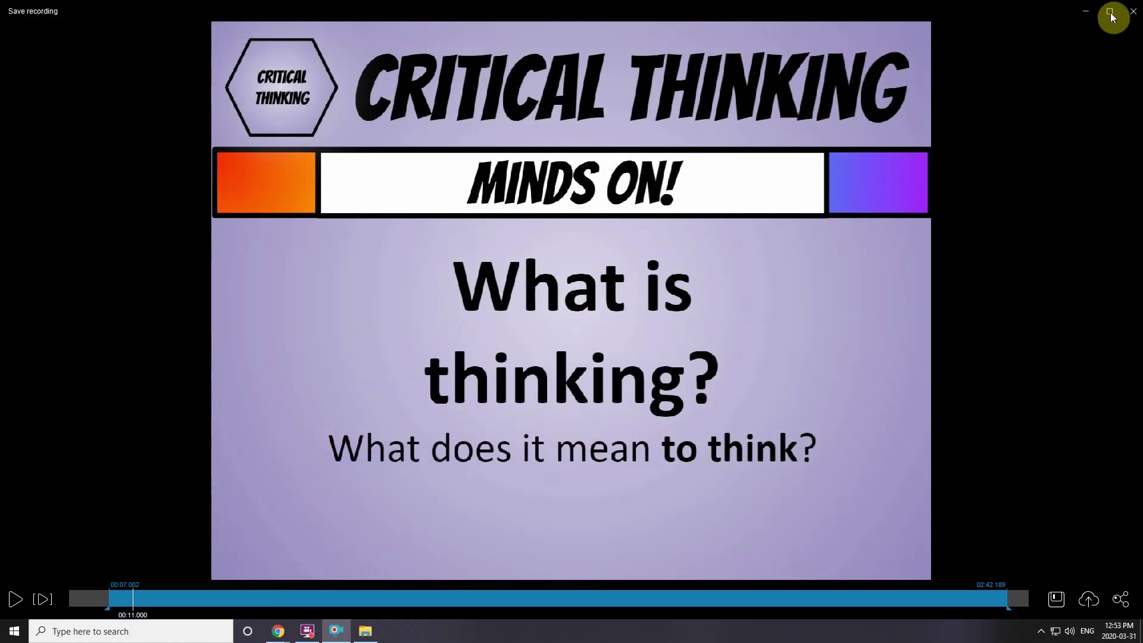
Close the recording preview and capture toolbar, then exit the slideshow to the Slides editor.
left_click(1133, 16)
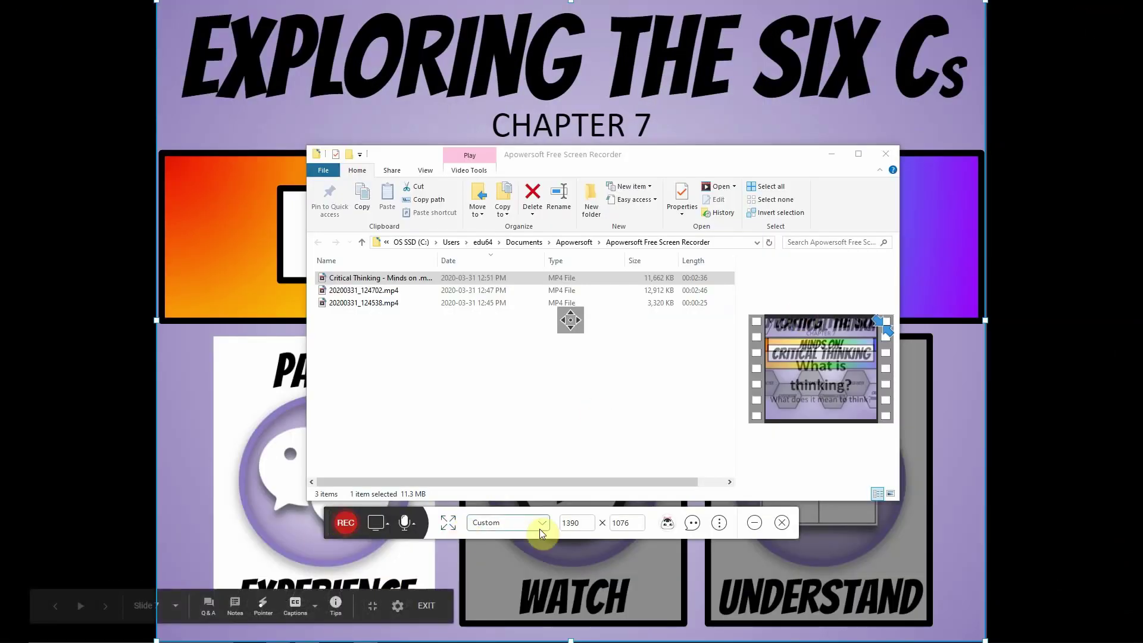
left_click(783, 521)
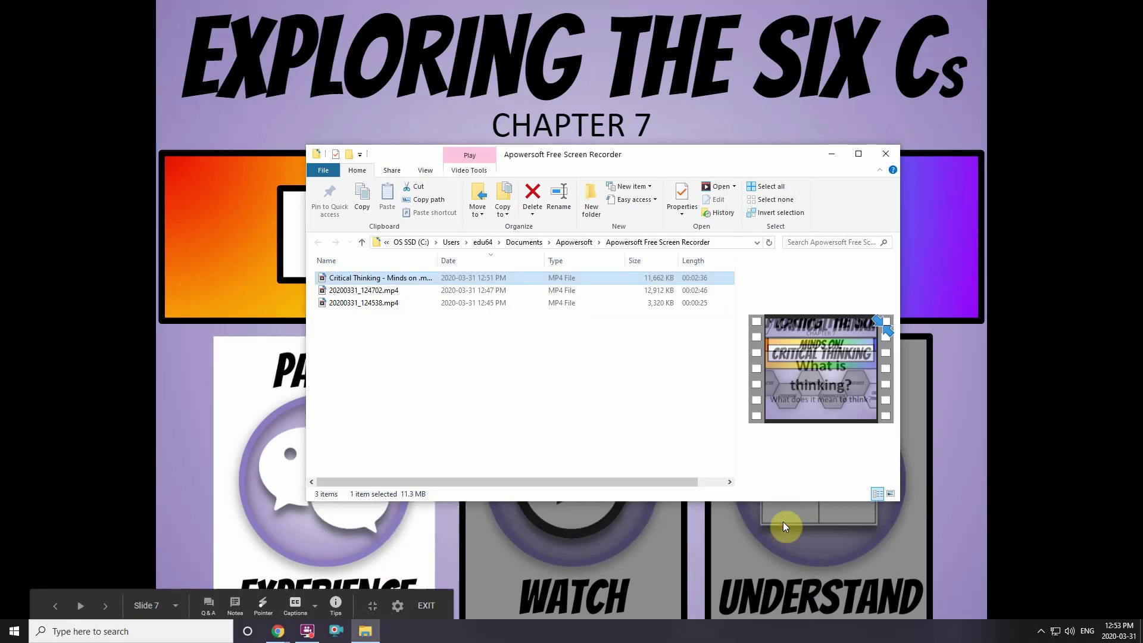
left_click(194, 409)
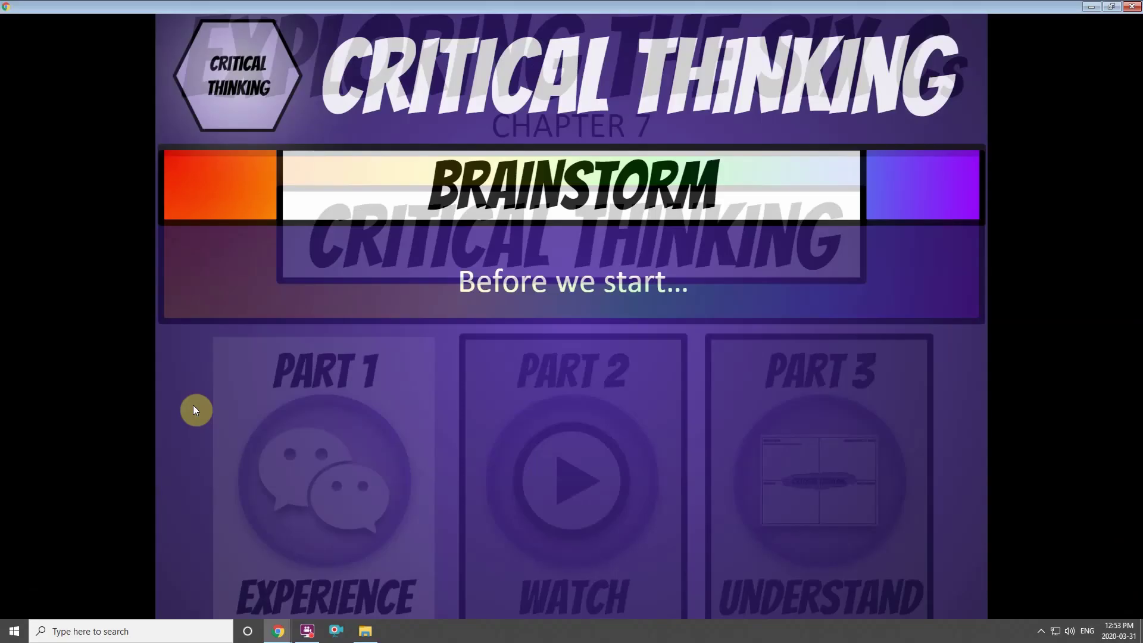
key("Escape")
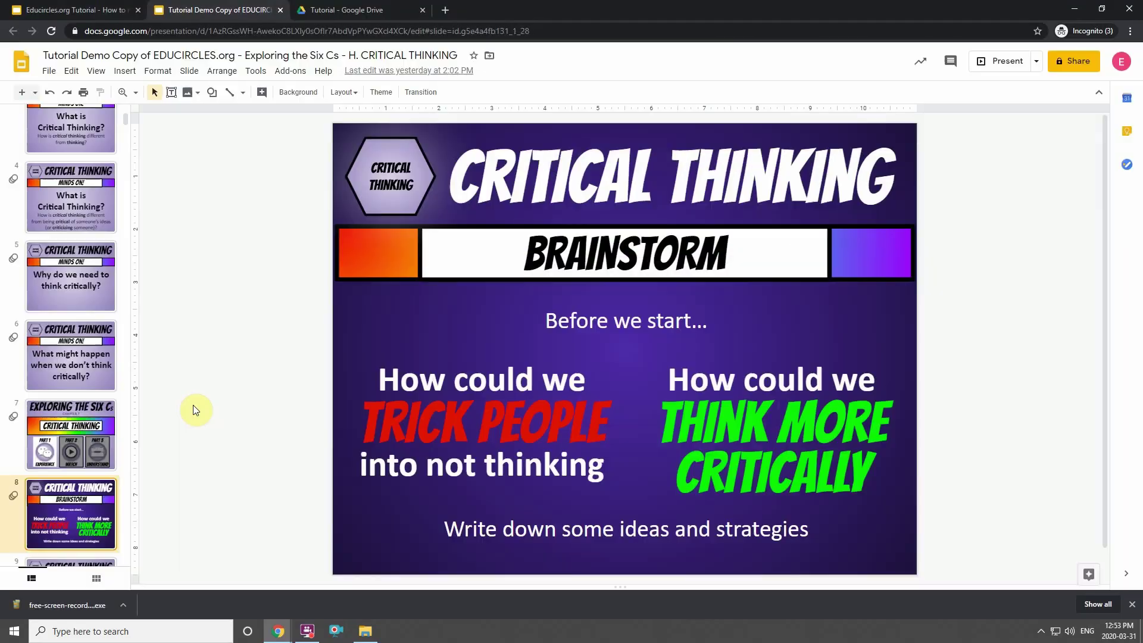
Drag the Critical Thinking - Minds on MP4 into Drive's Tutorial folder and preview the upload.
left_click(321, 10)
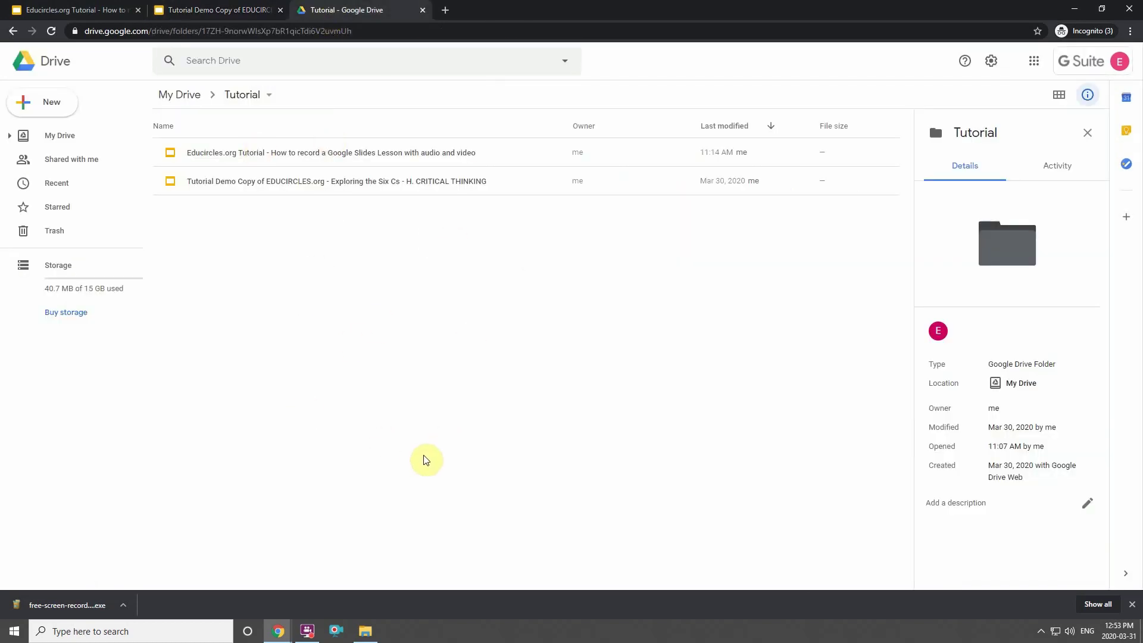
left_click(365, 630)
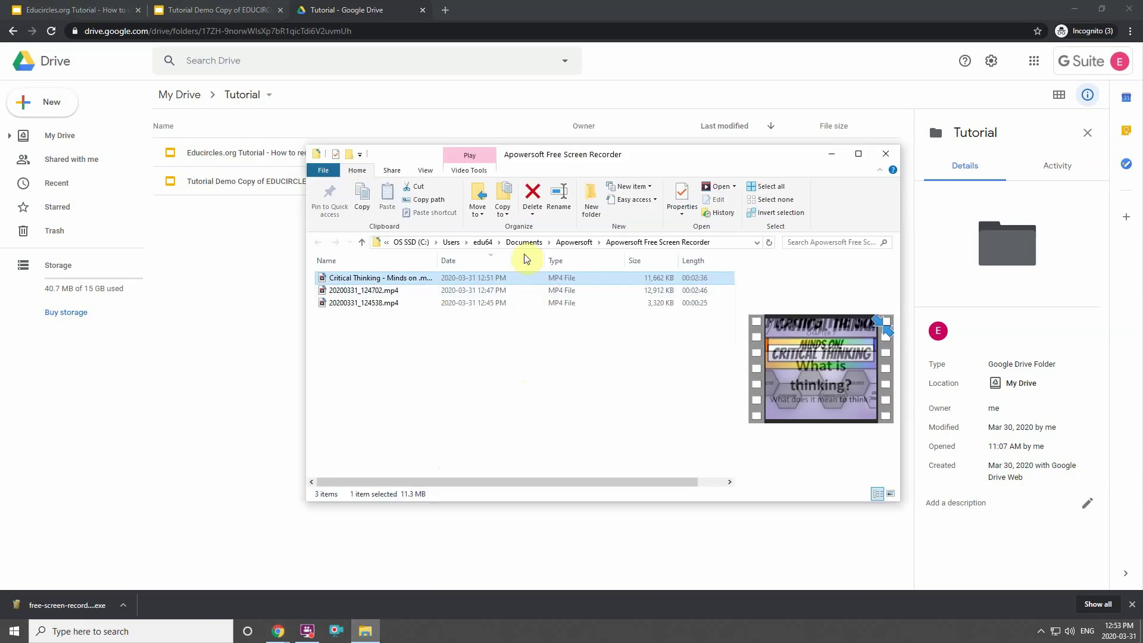
left_click_drag(563, 155, 682, 179)
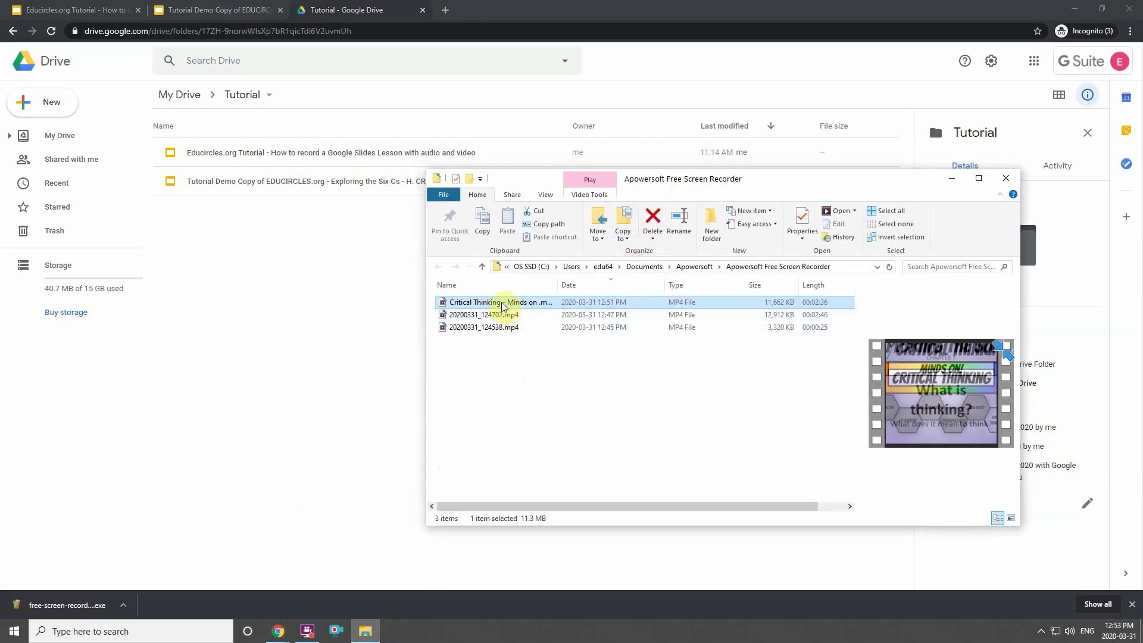
left_click_drag(503, 306, 302, 289)
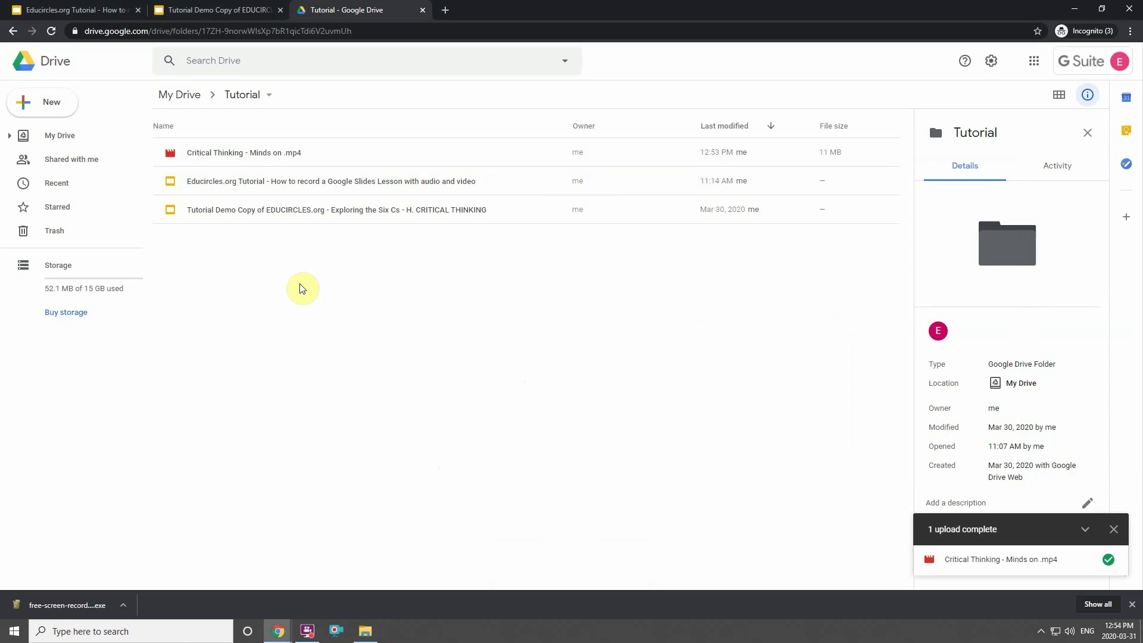
double_click(216, 154)
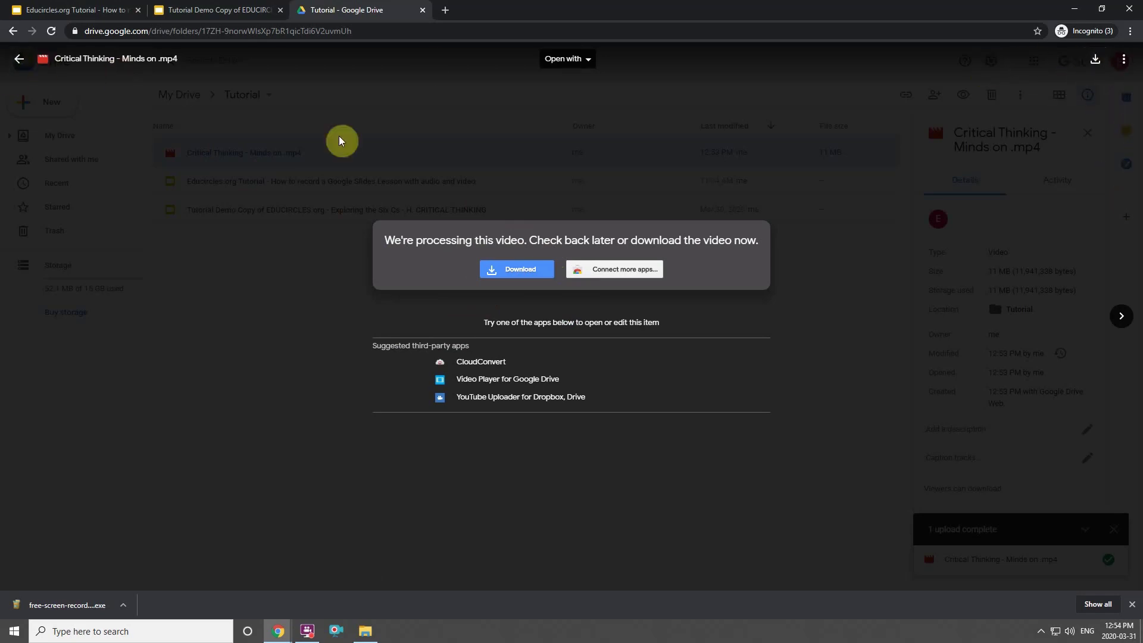
left_click(373, 169)
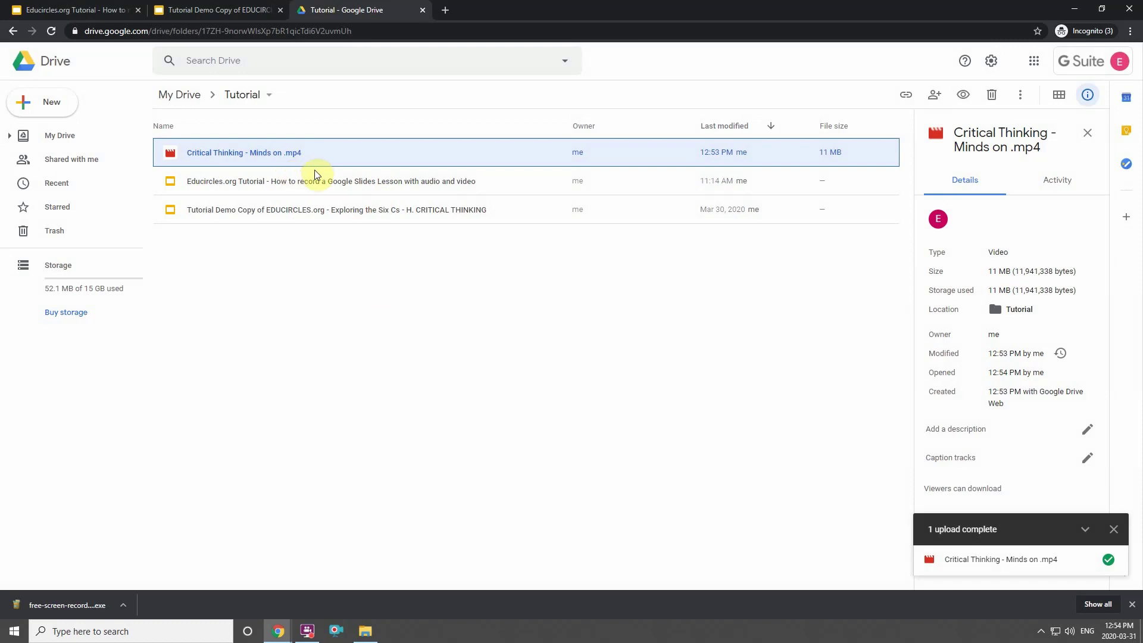
Set the video's link sharing to 'Off - Specific people' and save the setting.
right_click(276, 151)
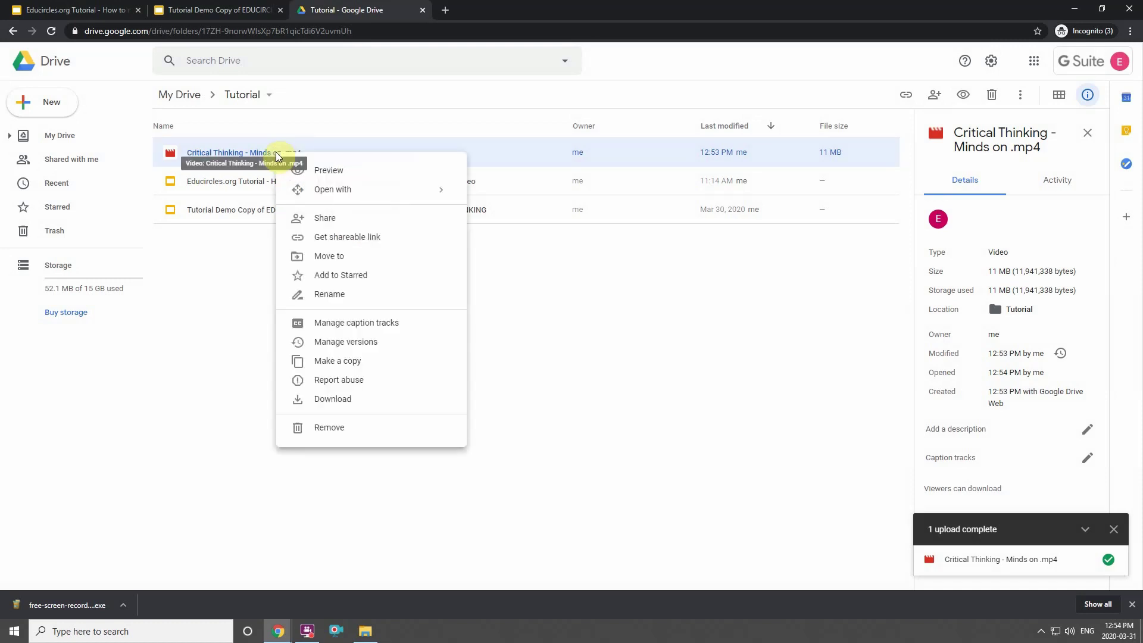
left_click(364, 218)
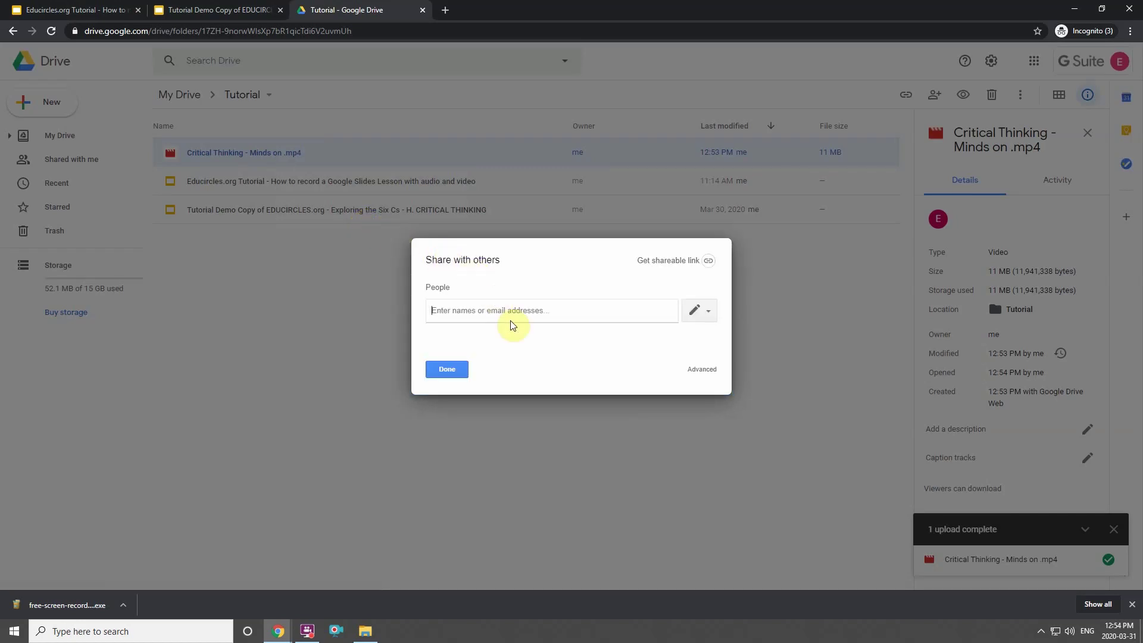
left_click(712, 262)
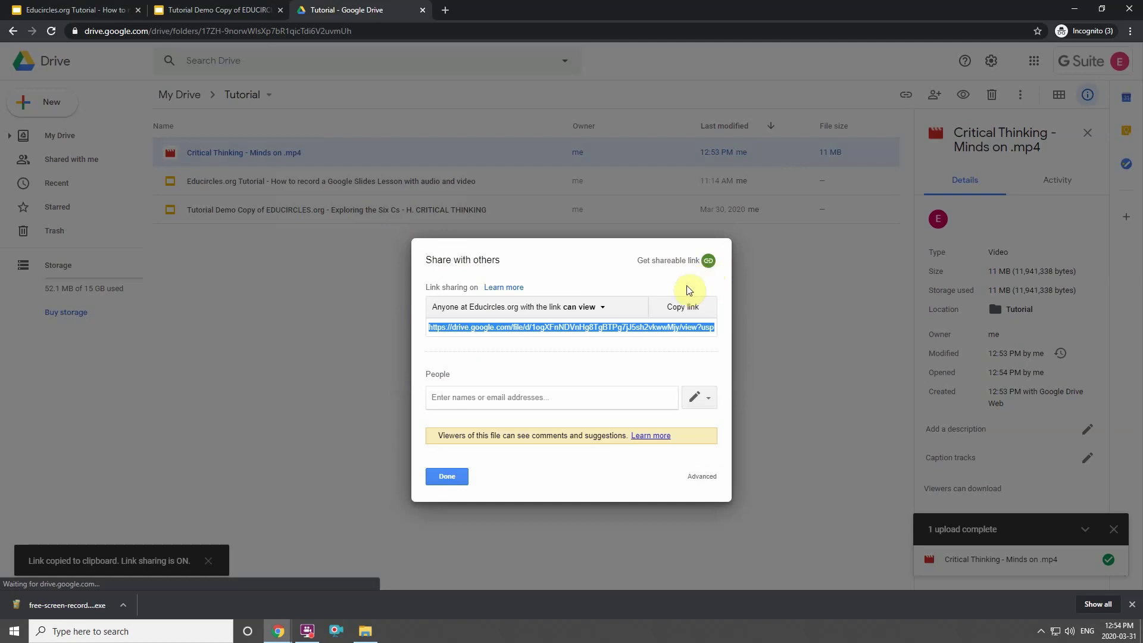
left_click(600, 307)
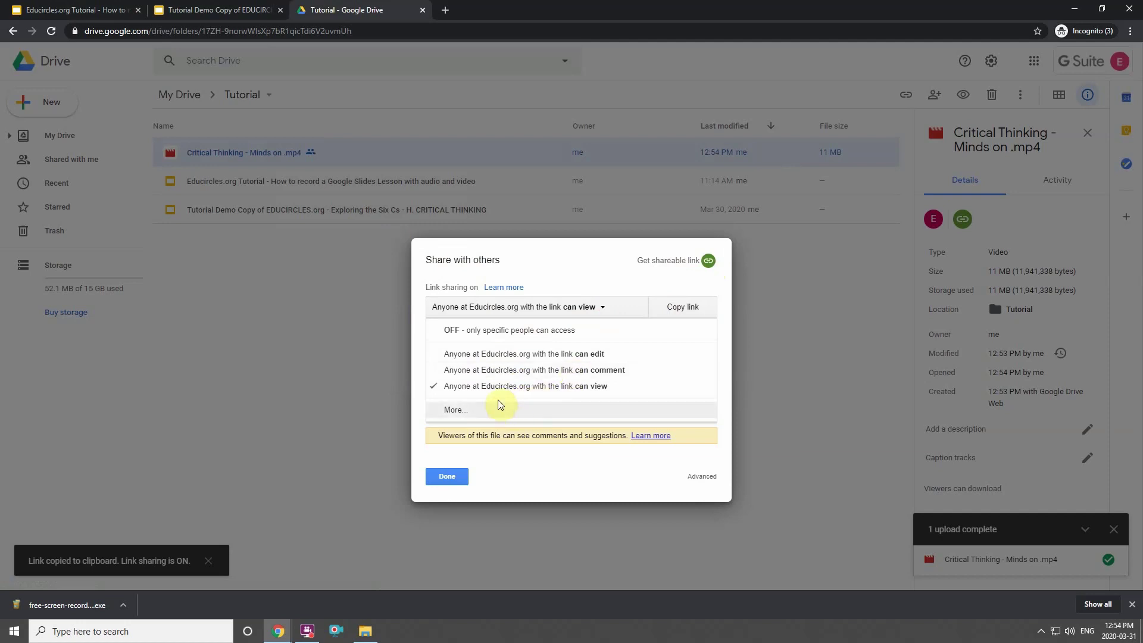
left_click(455, 411)
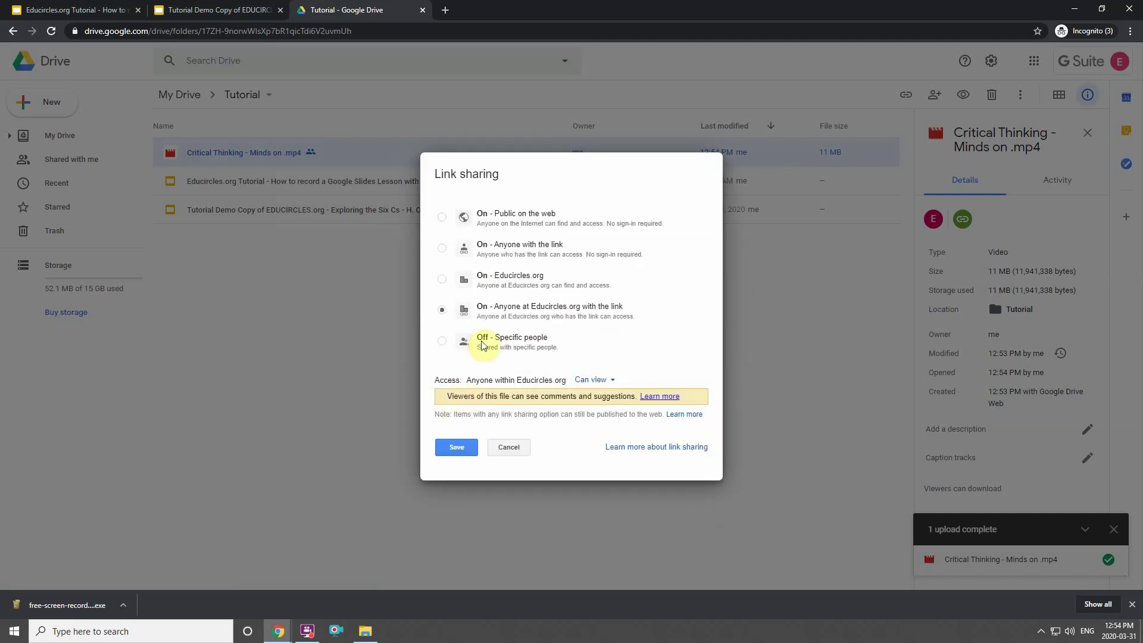
left_click(442, 218)
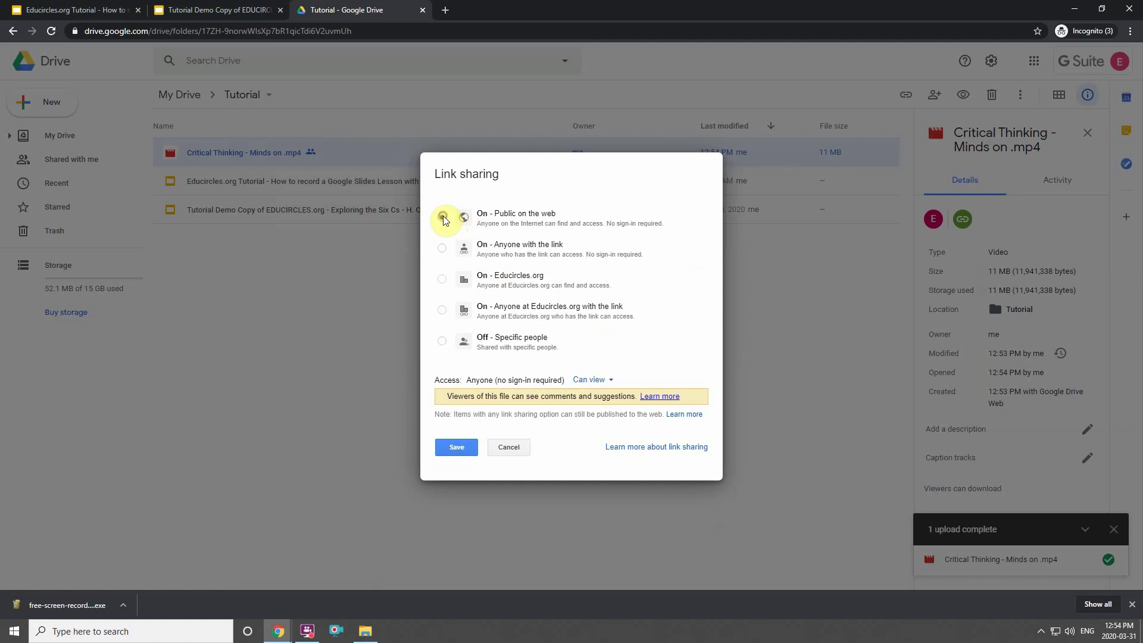
left_click(442, 249)
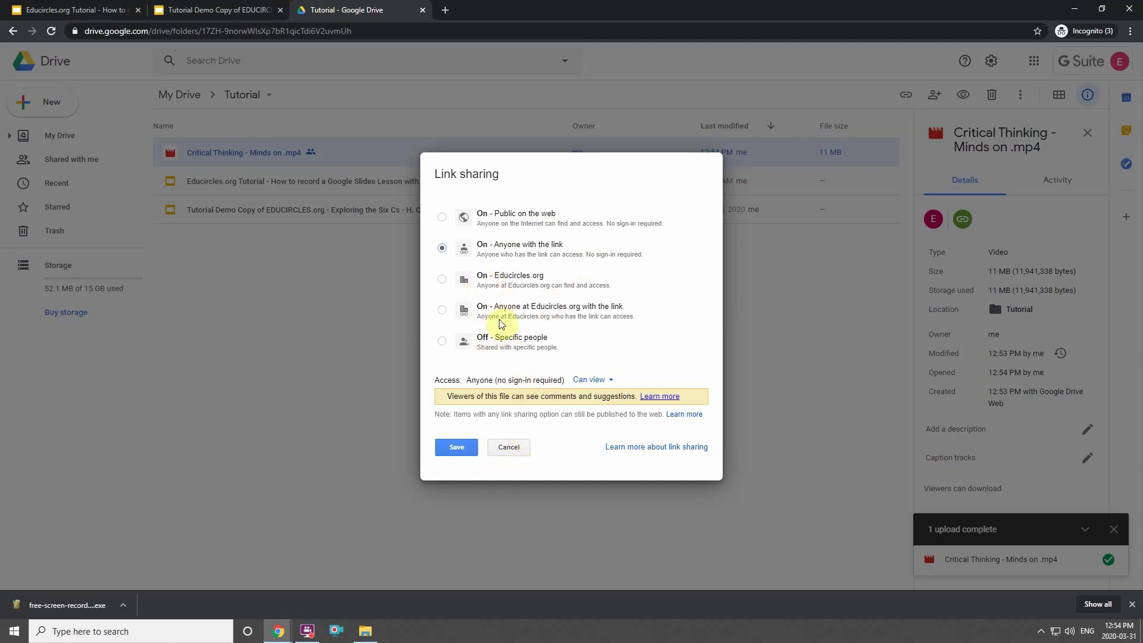
left_click(442, 343)
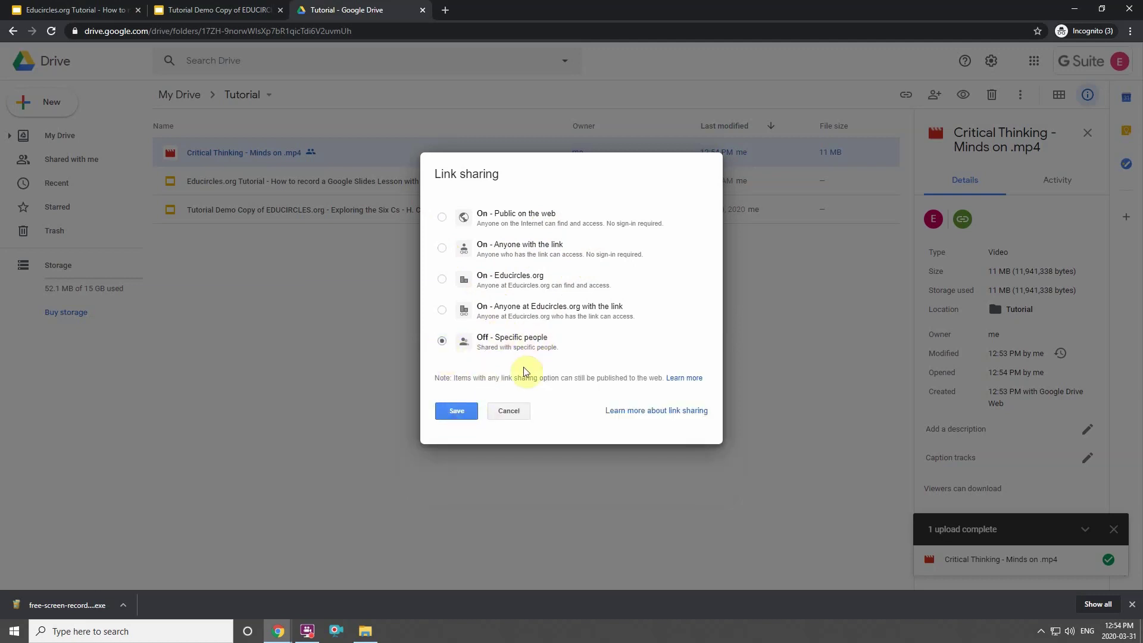
left_click(465, 412)
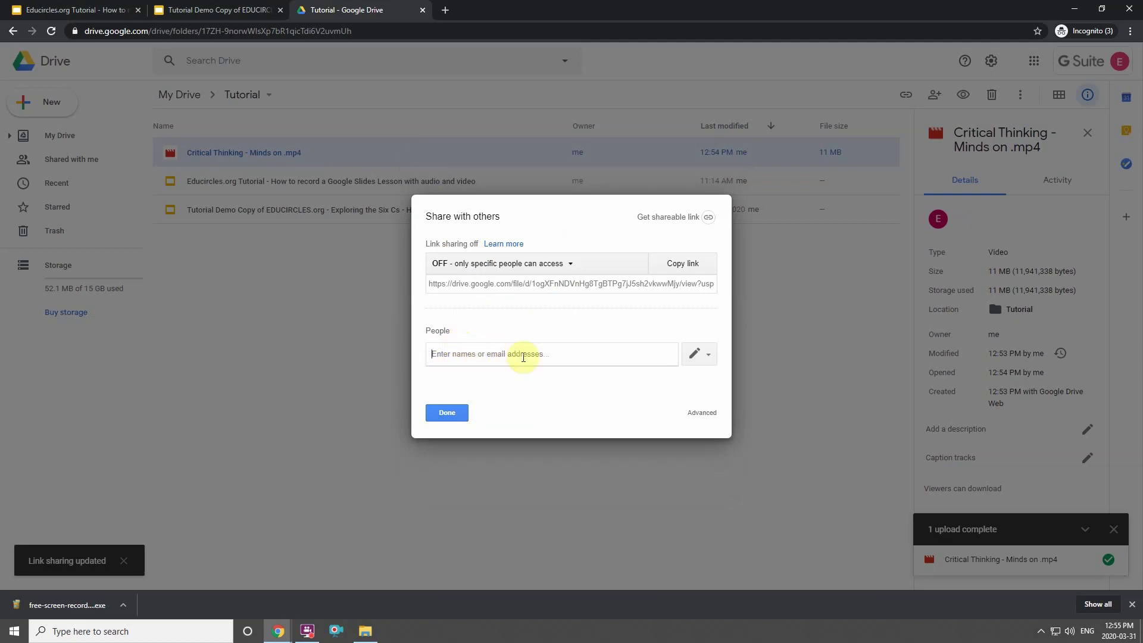
Copy the video's share link and load it in a new browser tab.
left_click(683, 265)
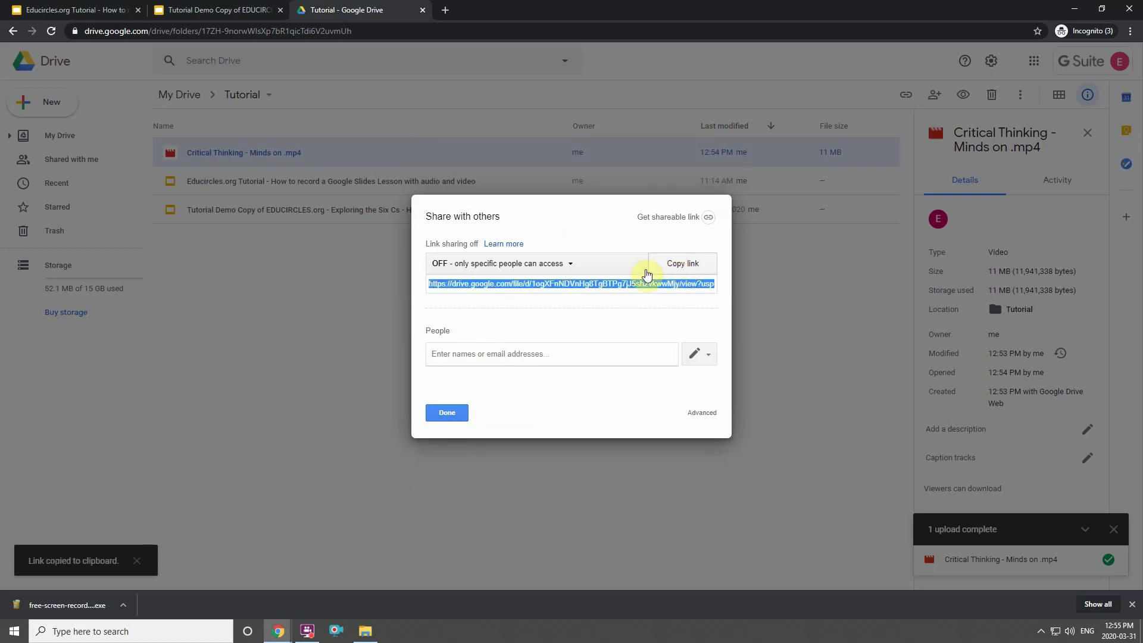
right_click(615, 285)
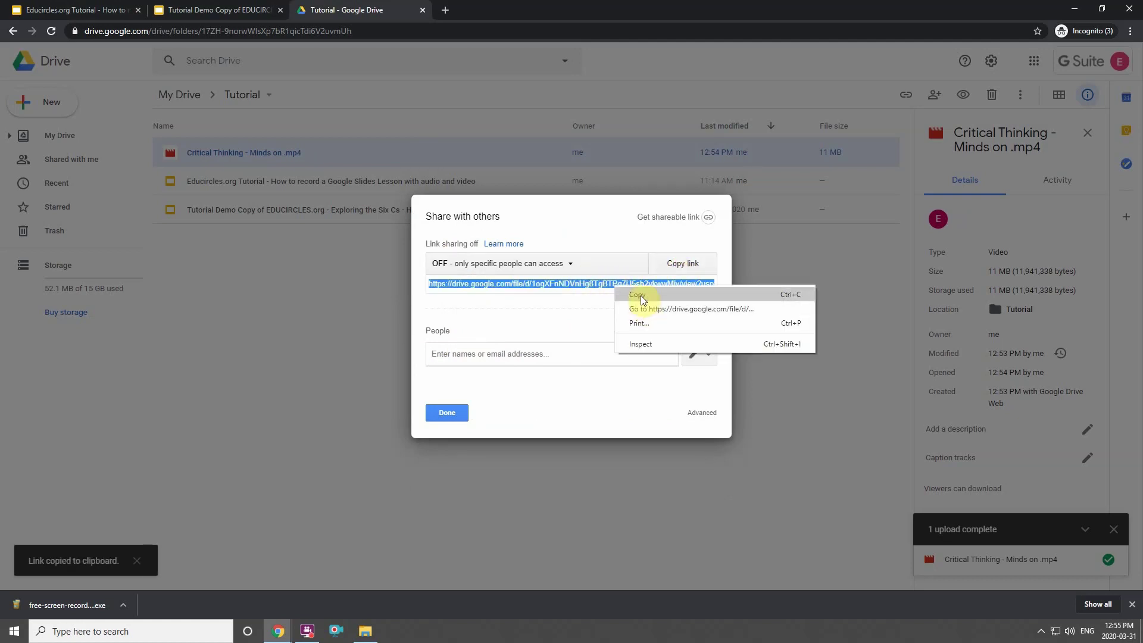
left_click(640, 293)
left_click(447, 11)
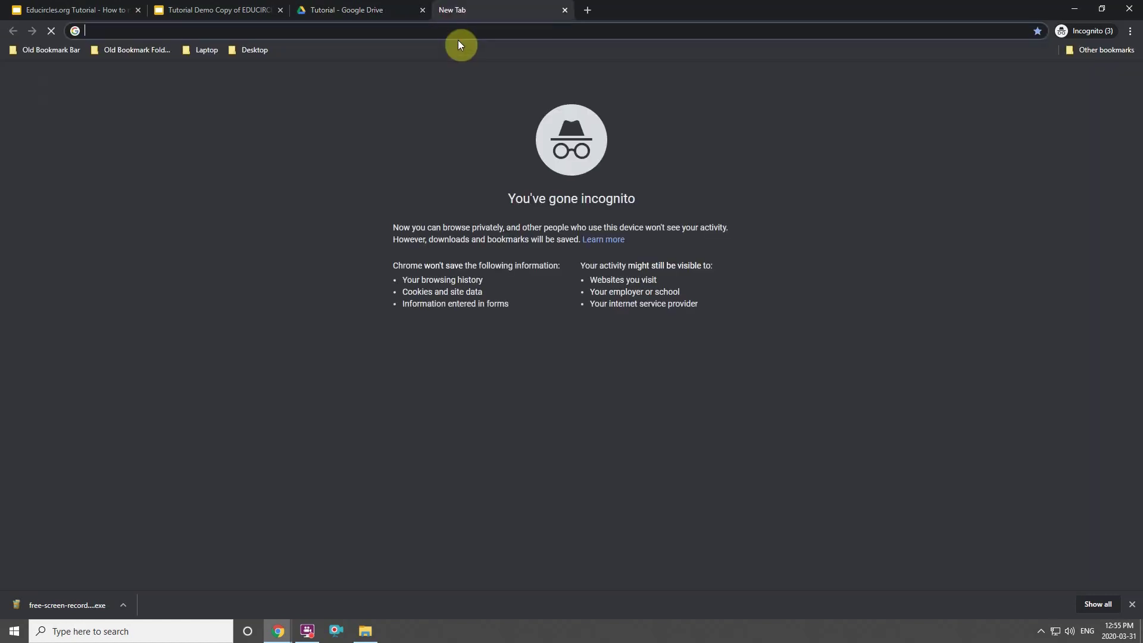
right_click(457, 29)
left_click(499, 115)
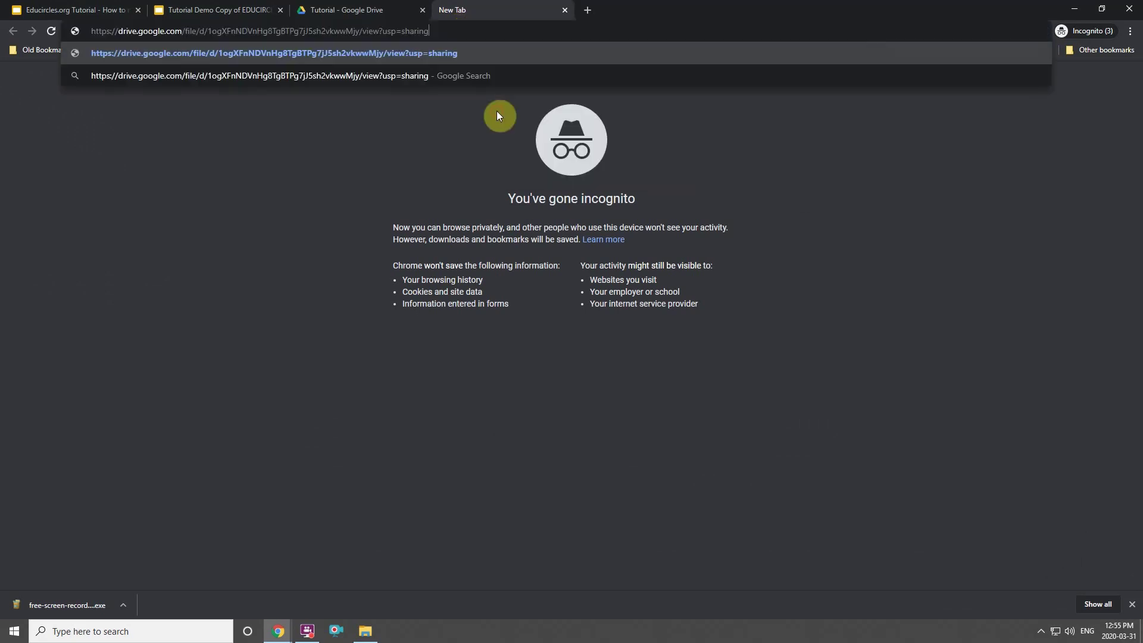
key("Return")
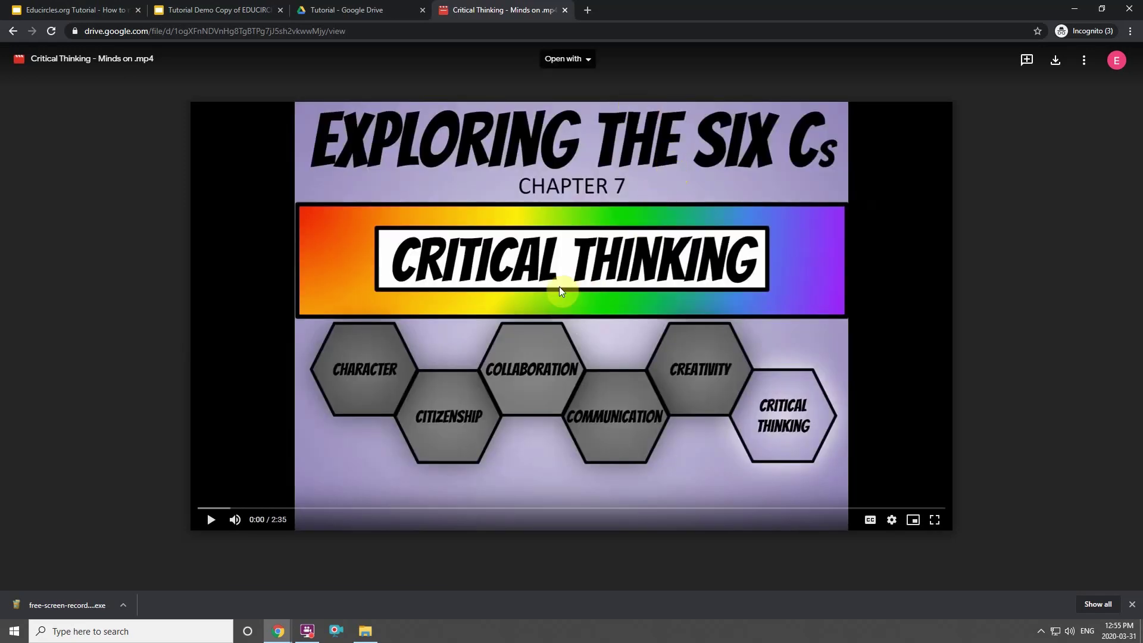
Play the shared video, pause at 0:03, and return to slide 6 of the presentation.
left_click(209, 522)
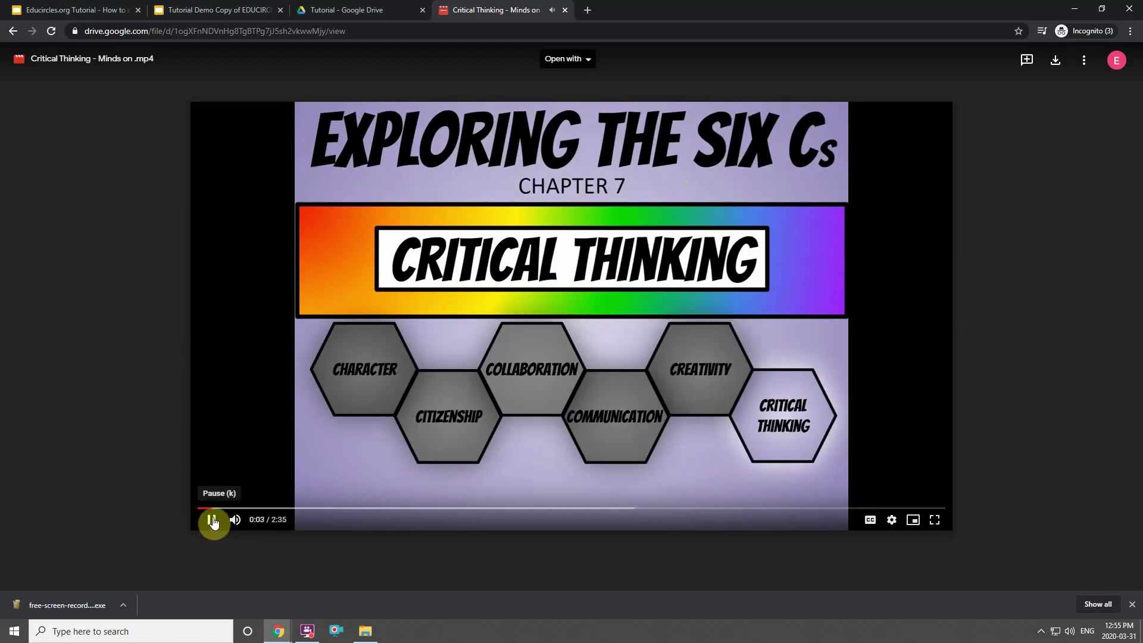
left_click(213, 521)
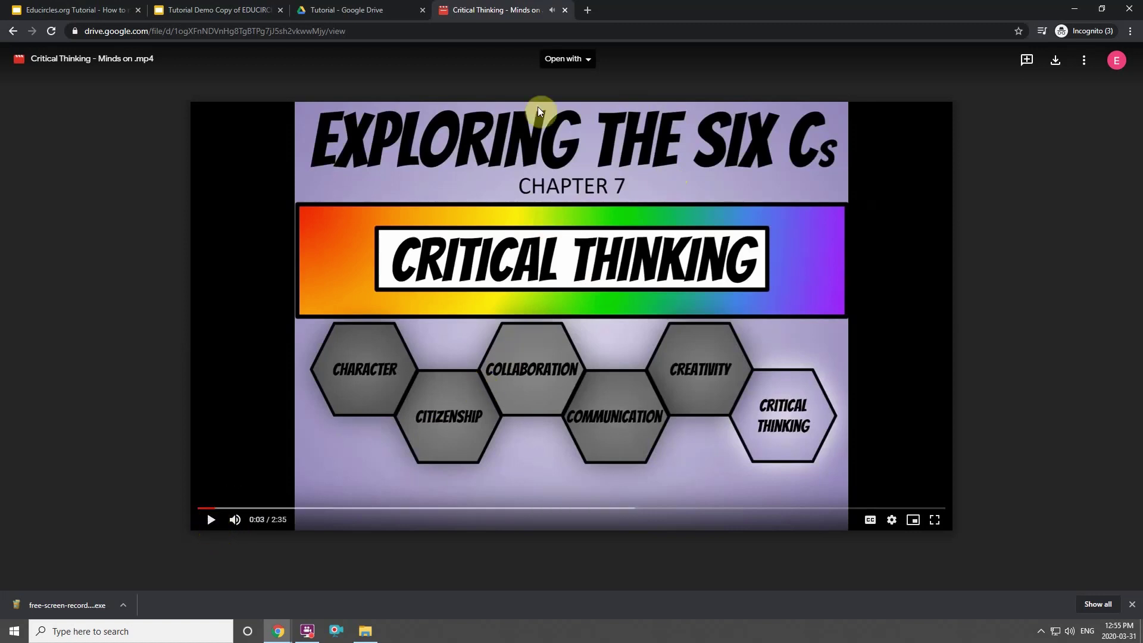
left_click(69, 9)
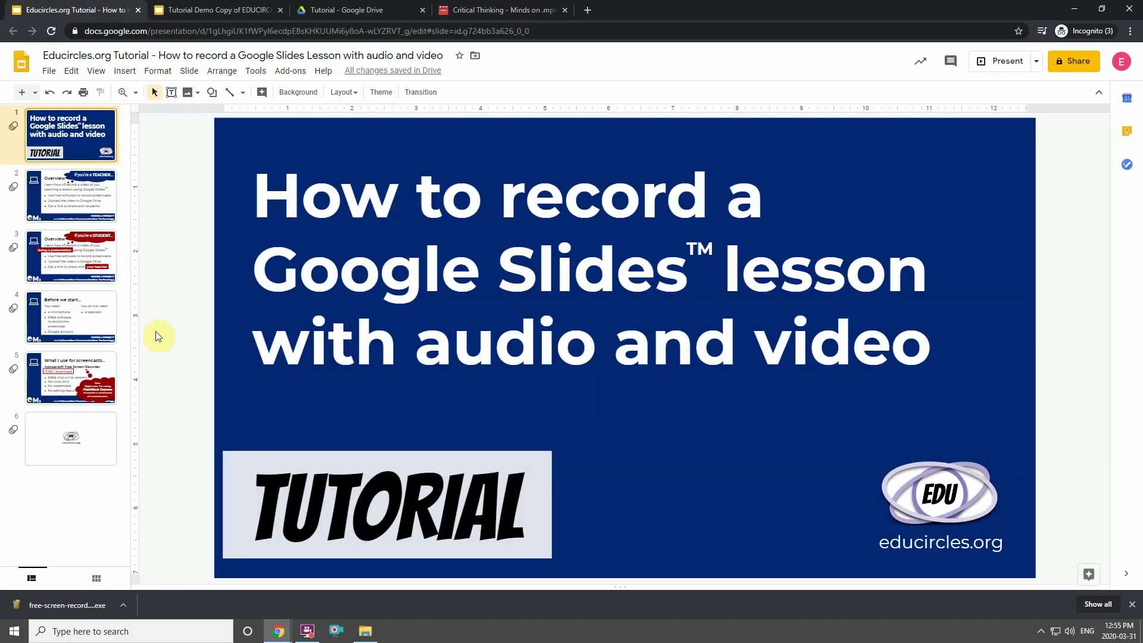
left_click(89, 439)
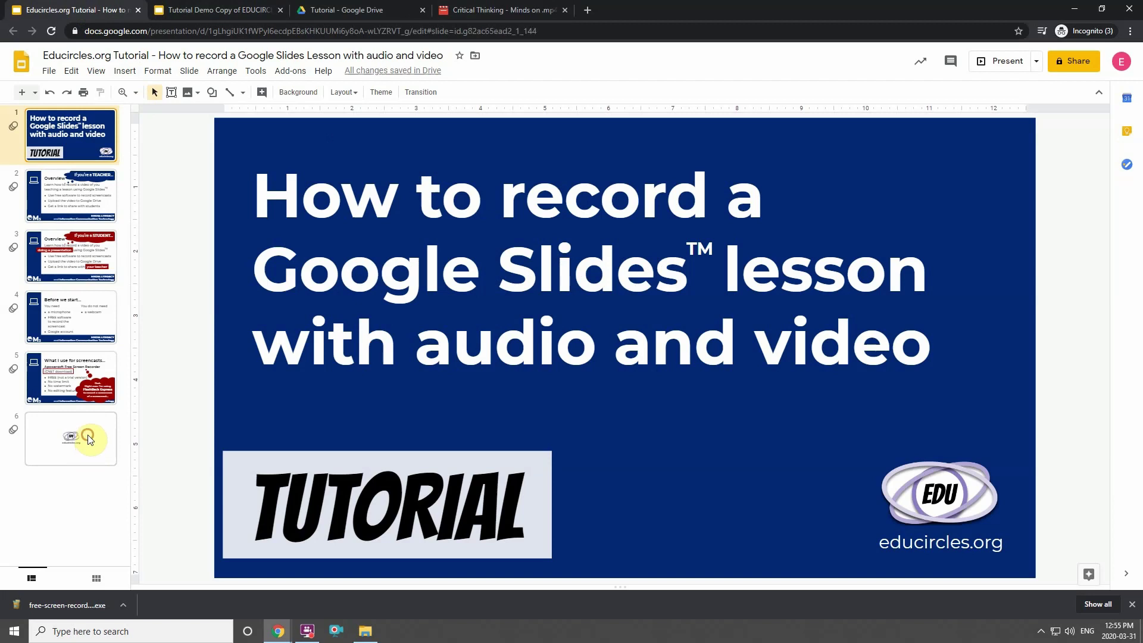